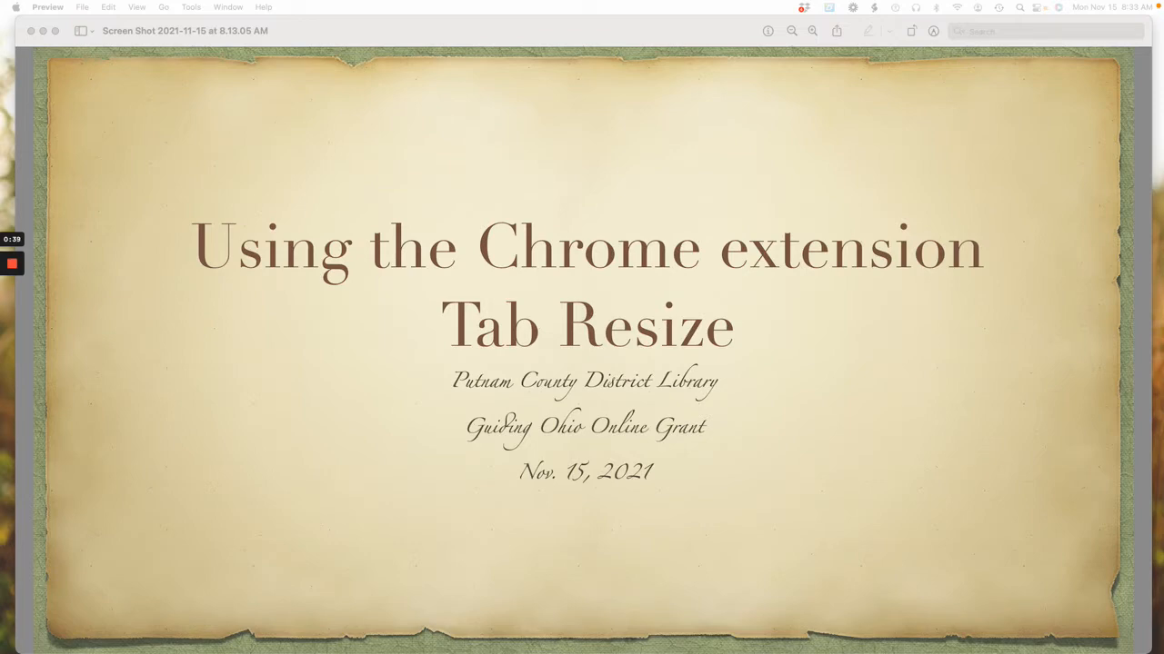
Move the title slide window away from the browser, and unpin and re-pin the Tab Resize extension.
{"action": "left_click_drag", "start_coordinate": [697, 26], "coordinate": [1140, 250]}
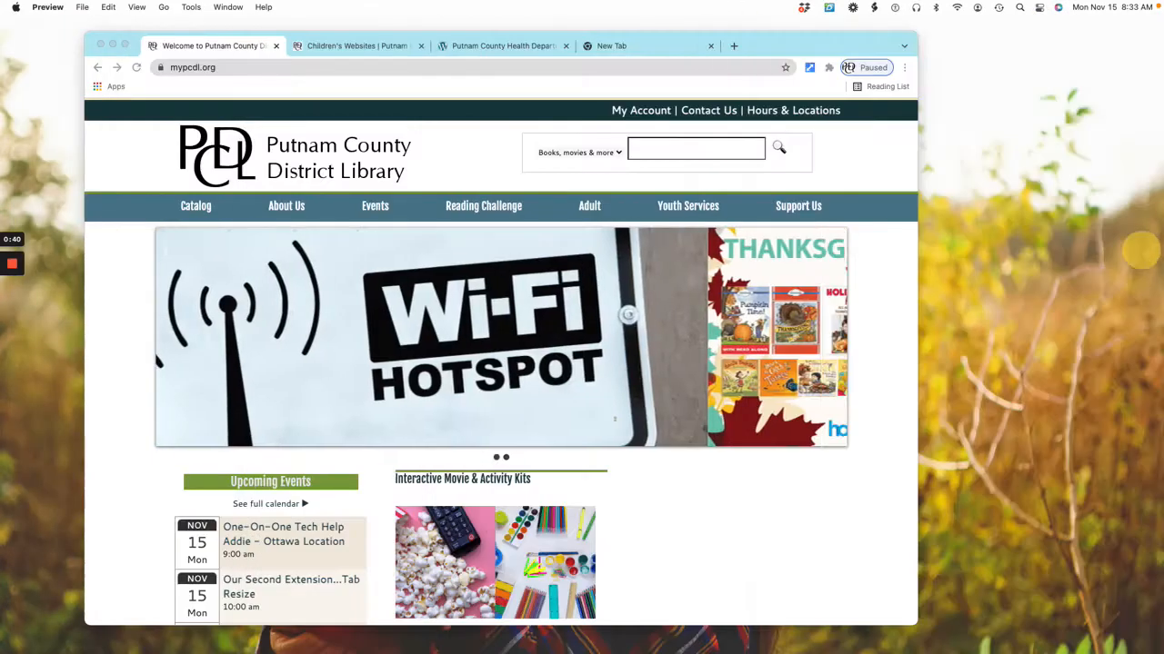
{"action": "left_click", "coordinate": [790, 153]}
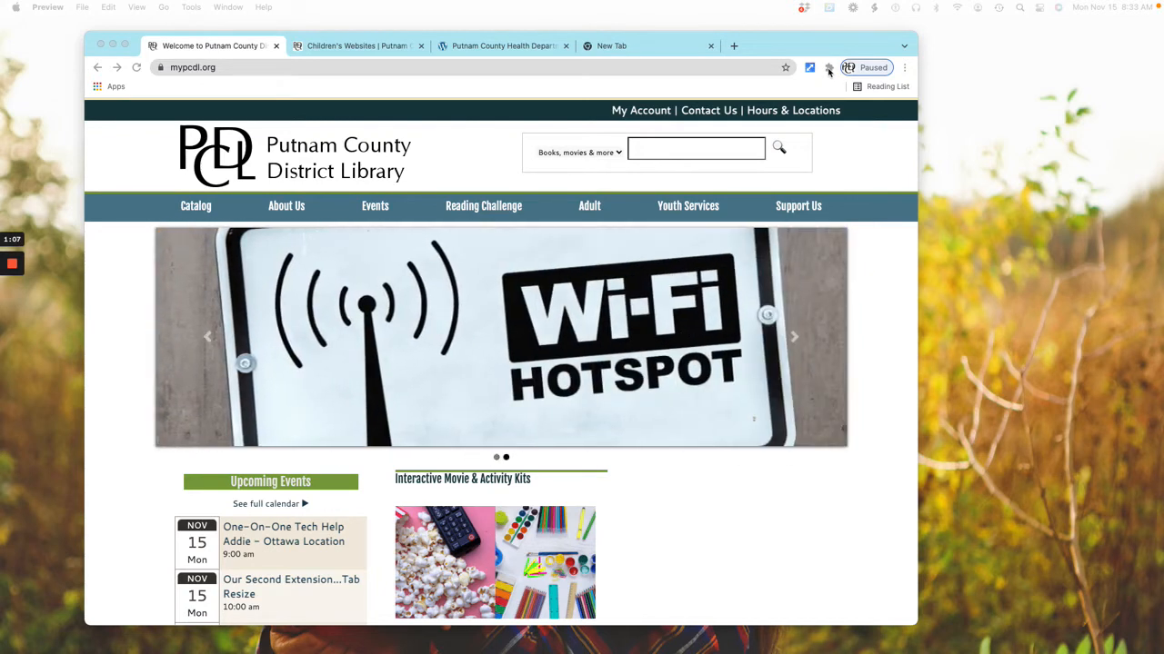
{"action": "left_click", "coordinate": [829, 68]}
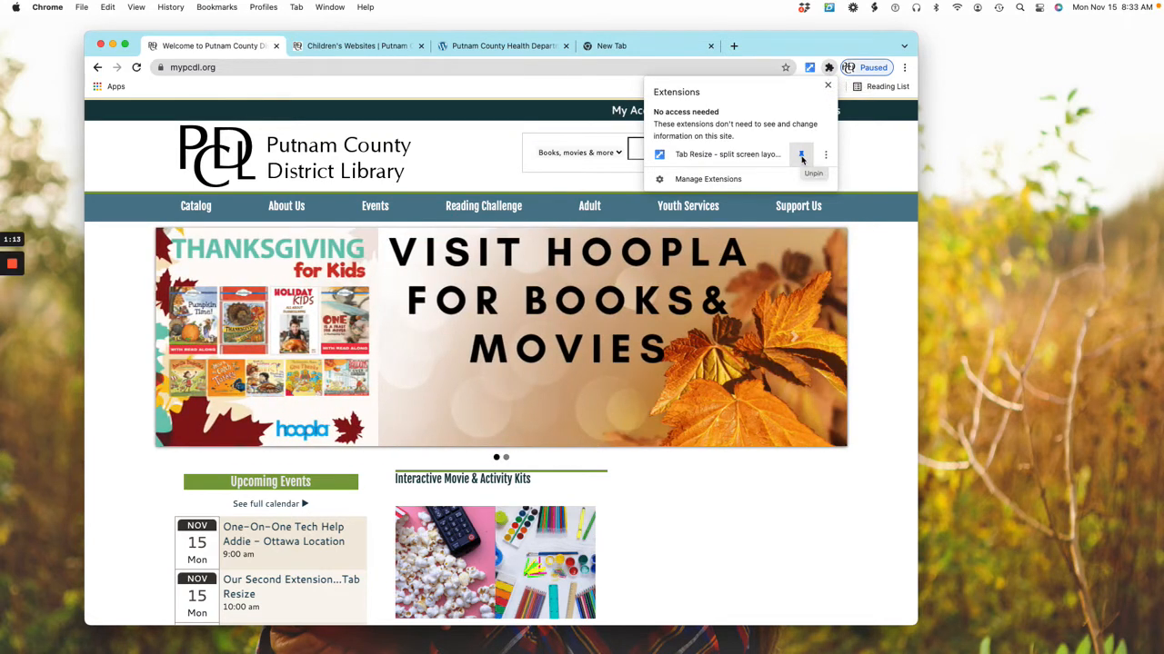
{"action": "left_click", "coordinate": [801, 157]}
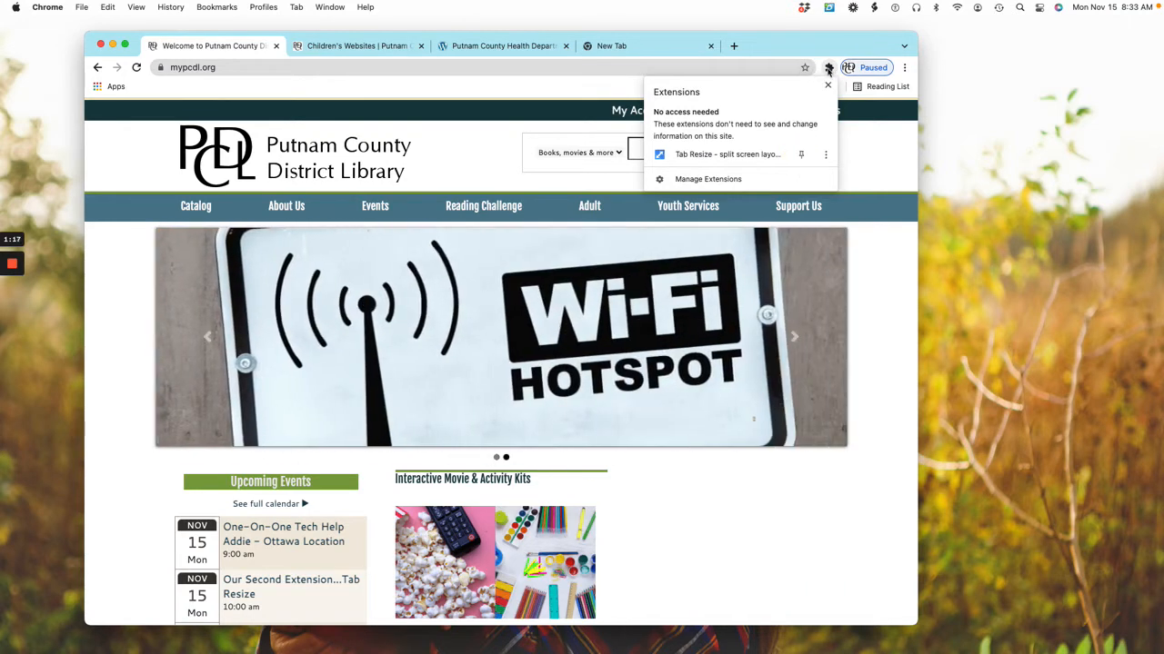
{"action": "left_click", "coordinate": [801, 155]}
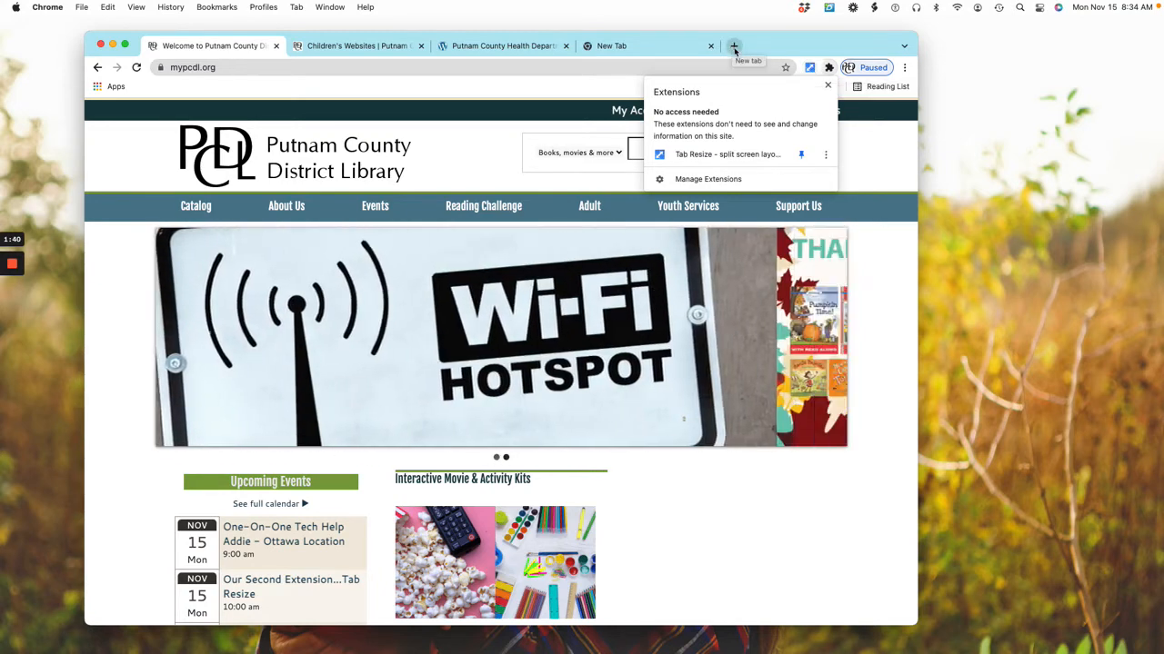
Close the extensions list and open the Chrome Web Store's extensions page in a new tab.
{"action": "left_click", "coordinate": [734, 47]}
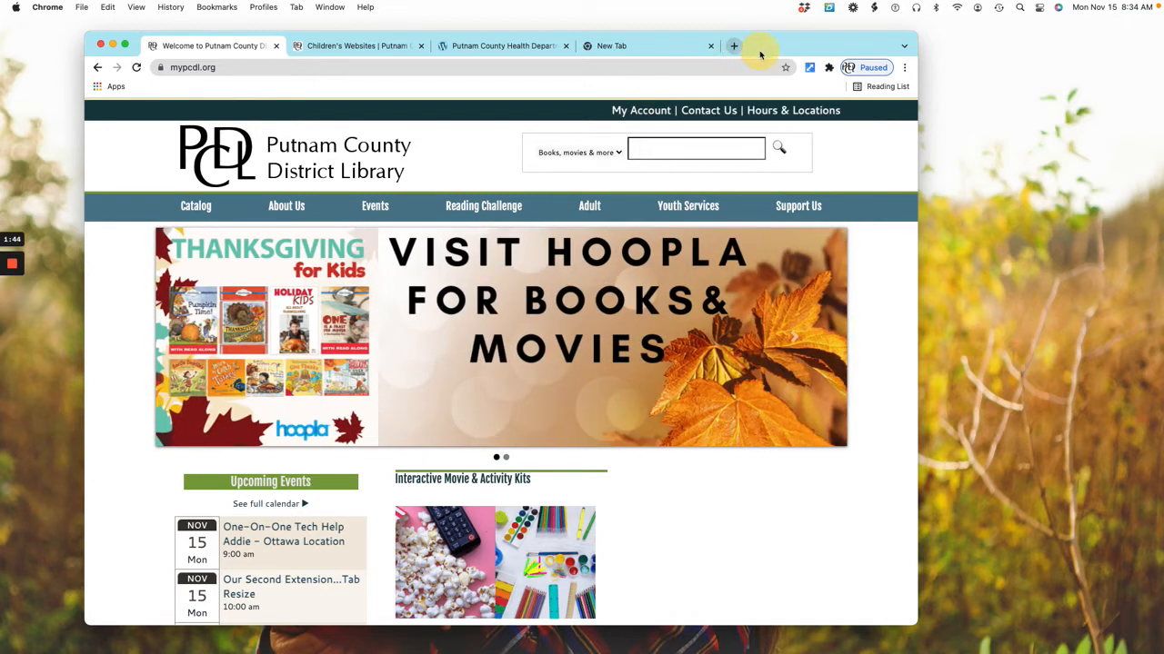
{"action": "left_click", "coordinate": [733, 46]}
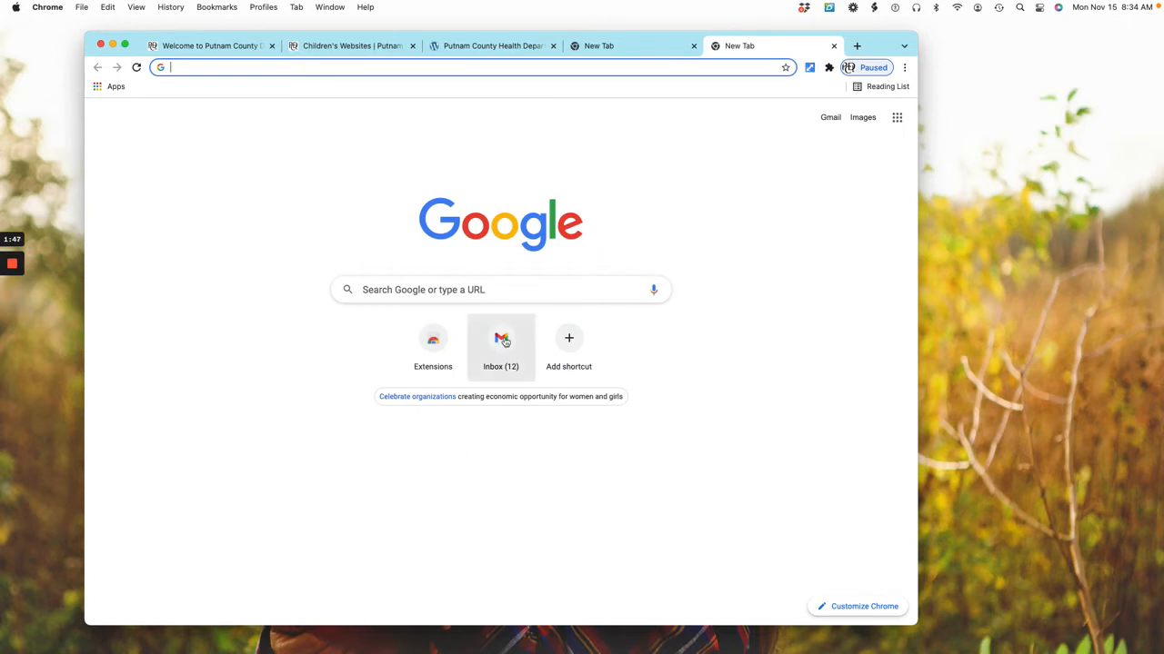
{"action": "left_click", "coordinate": [436, 348]}
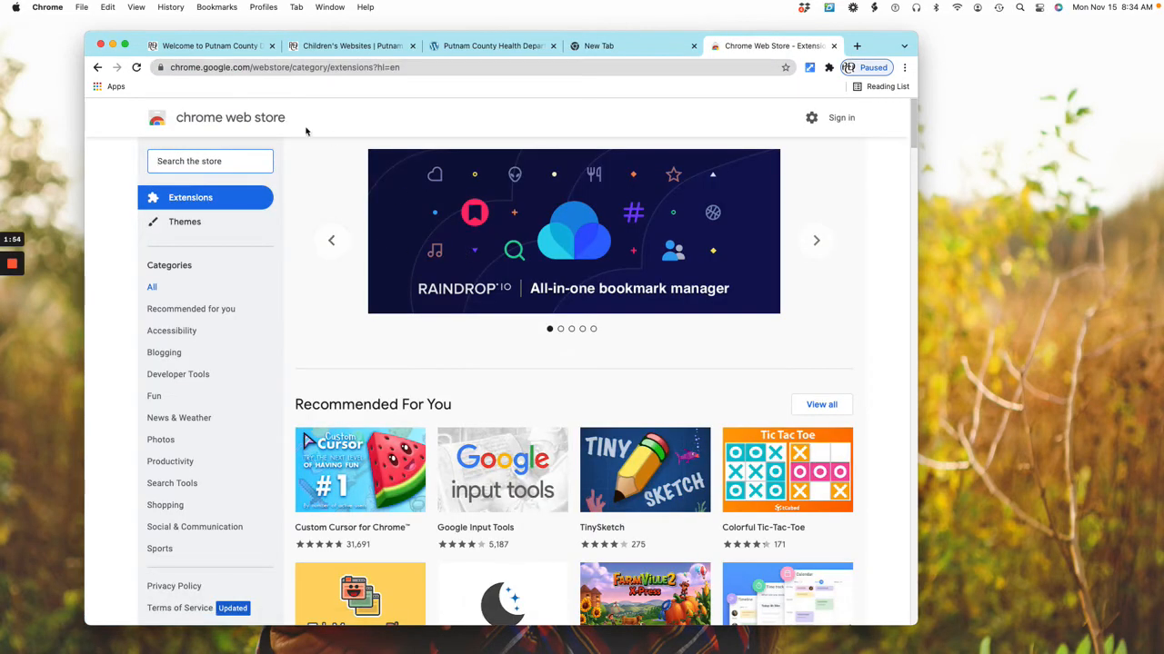
Search the store for "tab resize", view the "Tab Resize - split screen layouts" listing, and close the store tab.
{"action": "left_click", "coordinate": [194, 164]}
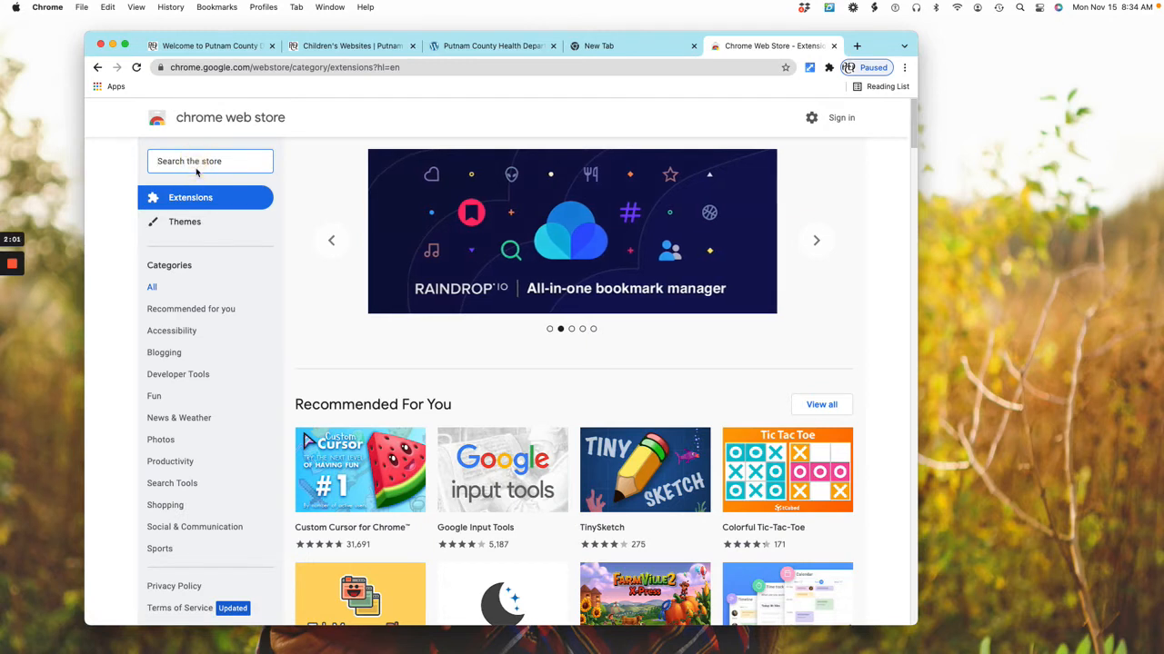
{"action": "type", "text": "tab "}
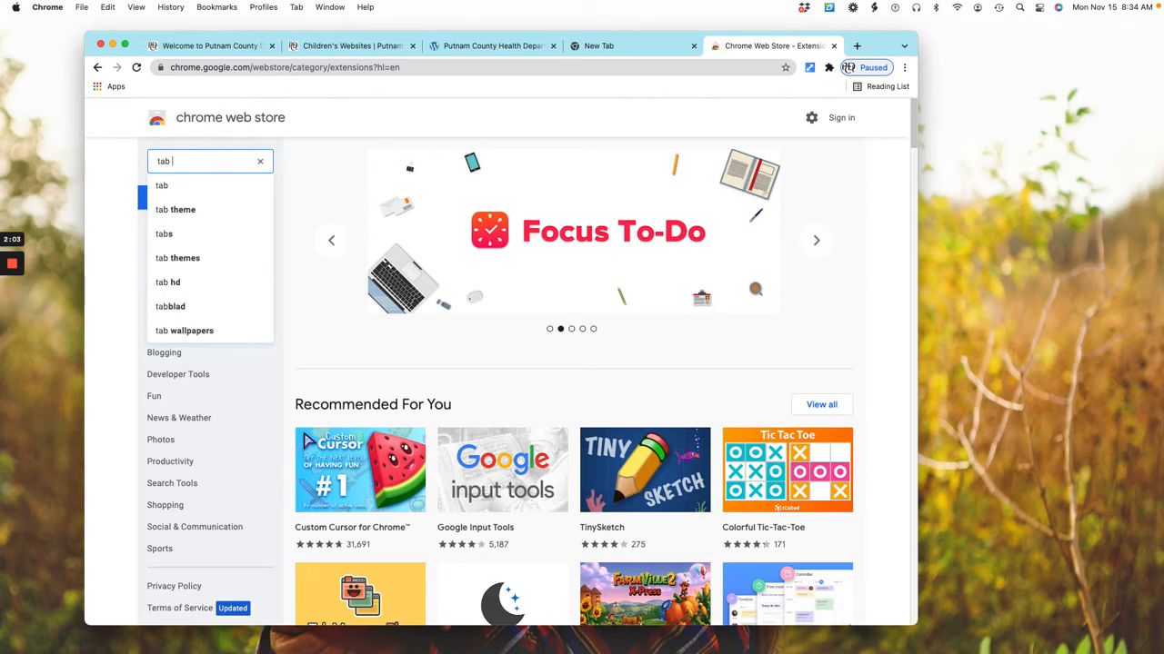
{"action": "type", "text": "re"}
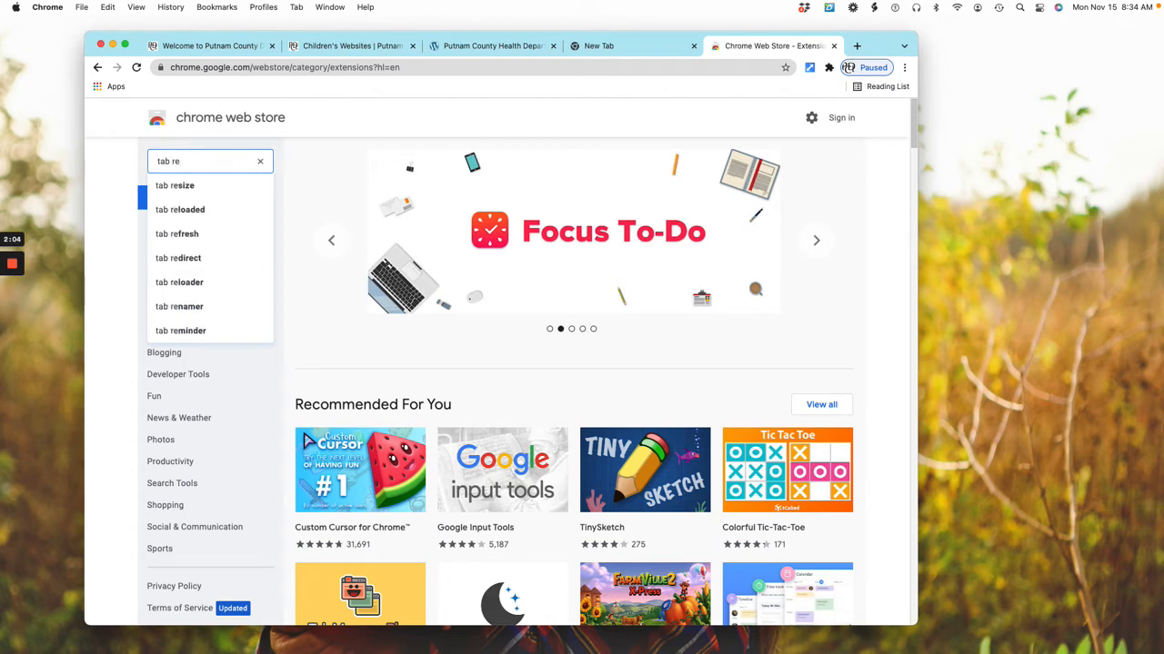
{"action": "left_click", "coordinate": [175, 187]}
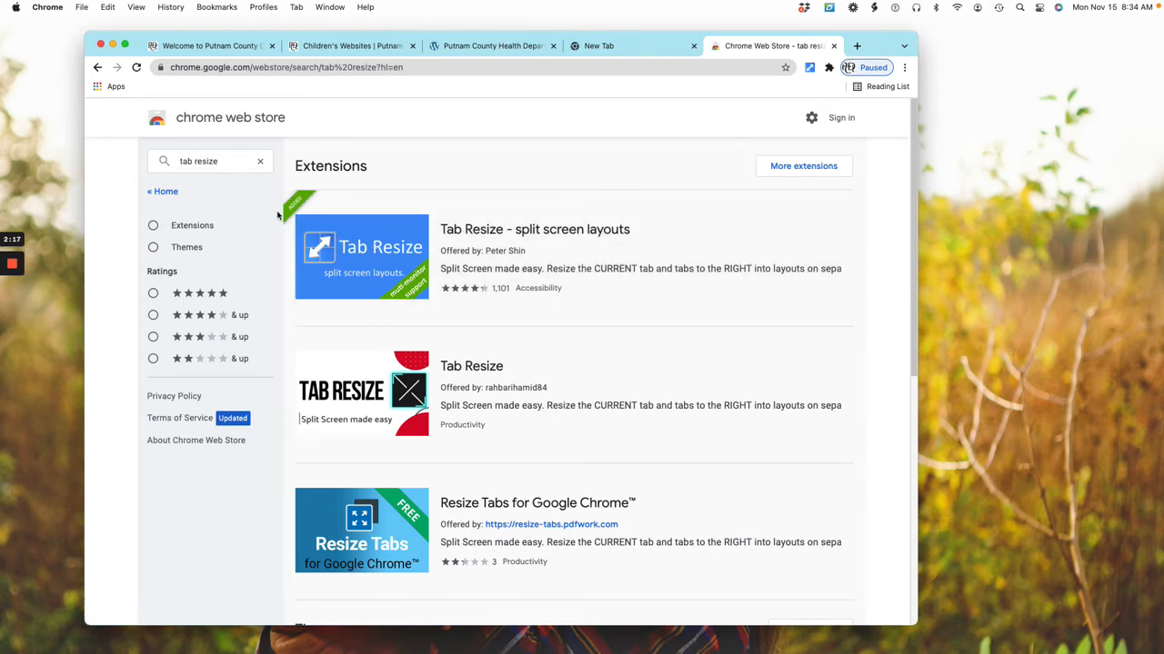
{"action": "left_click", "coordinate": [361, 243]}
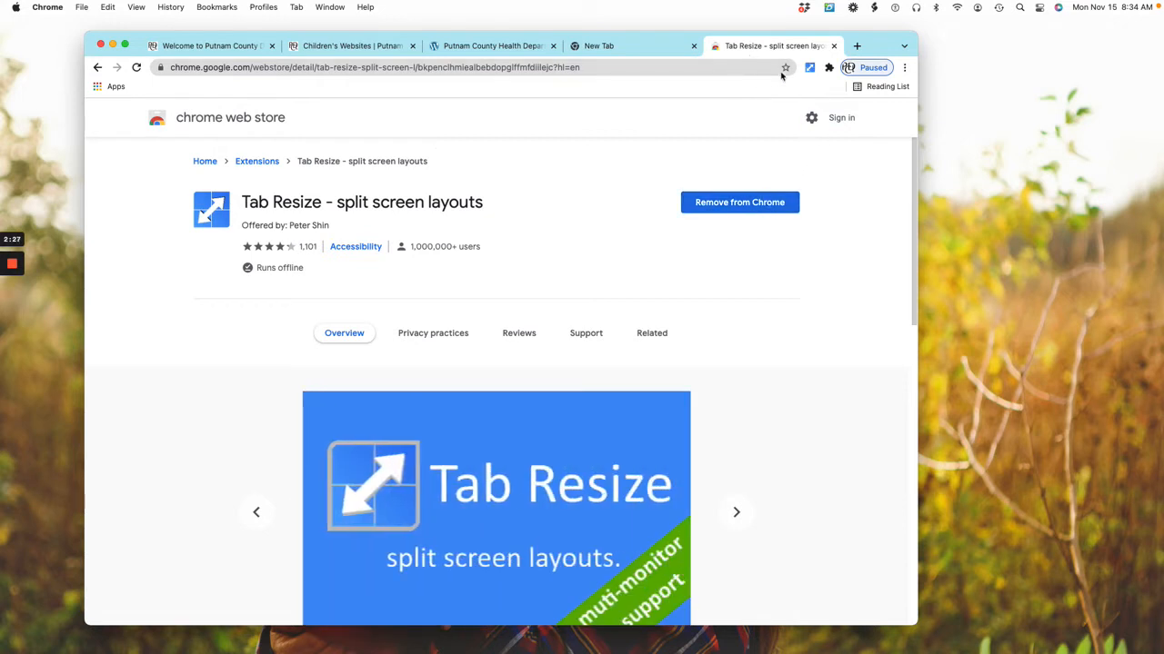
{"action": "left_click", "coordinate": [833, 47]}
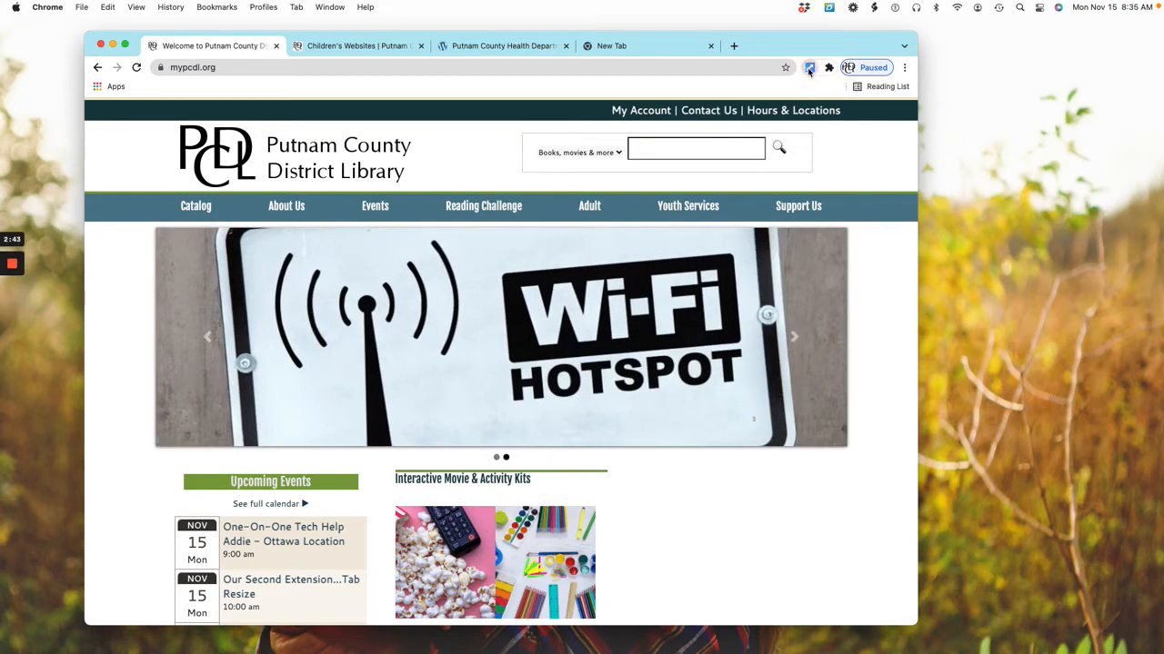
Split the open tabs into a 2x2 layout with Tab Resize, and undo the resize.
{"action": "left_click", "coordinate": [809, 69]}
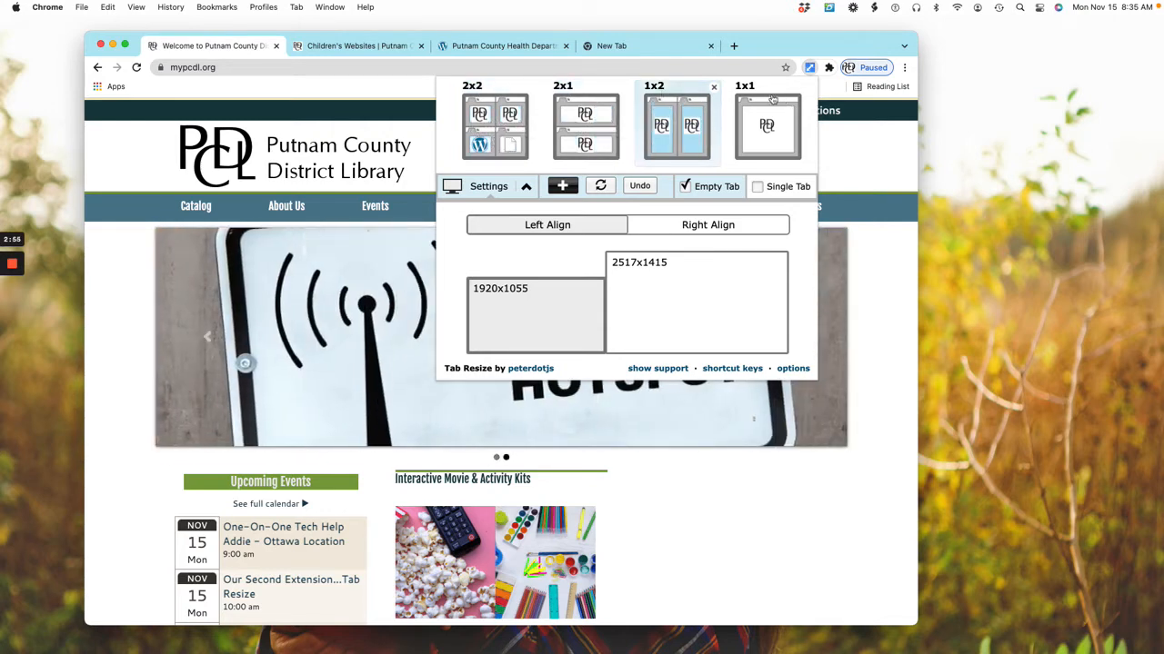
{"action": "left_click", "coordinate": [491, 122]}
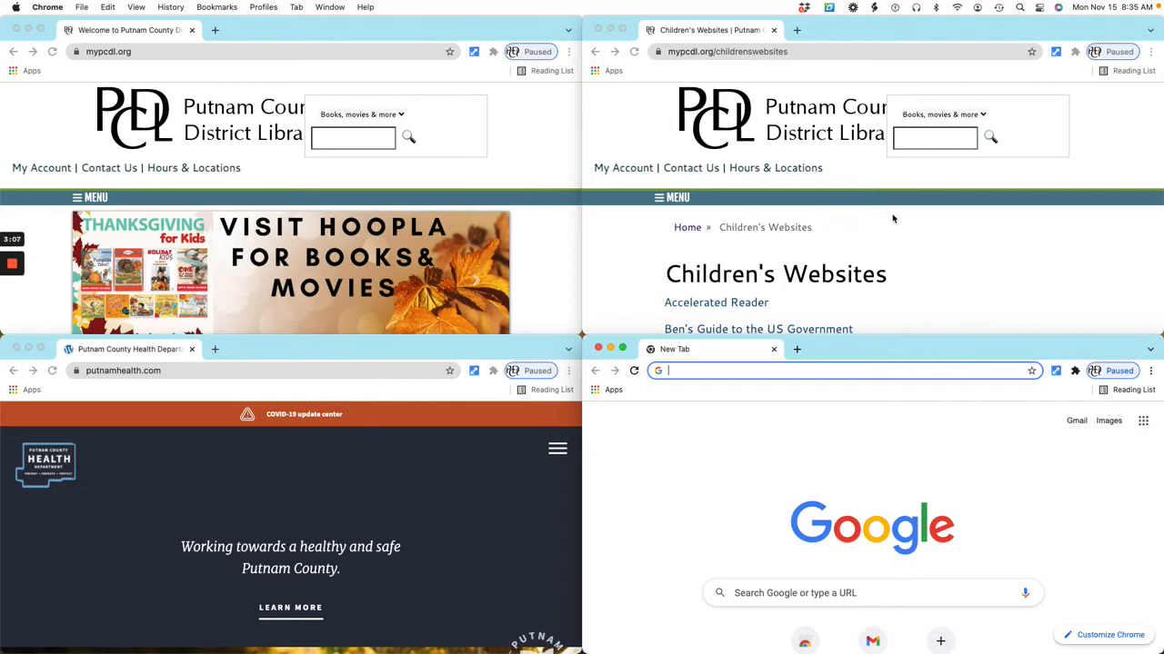
{"action": "left_click", "coordinate": [473, 54]}
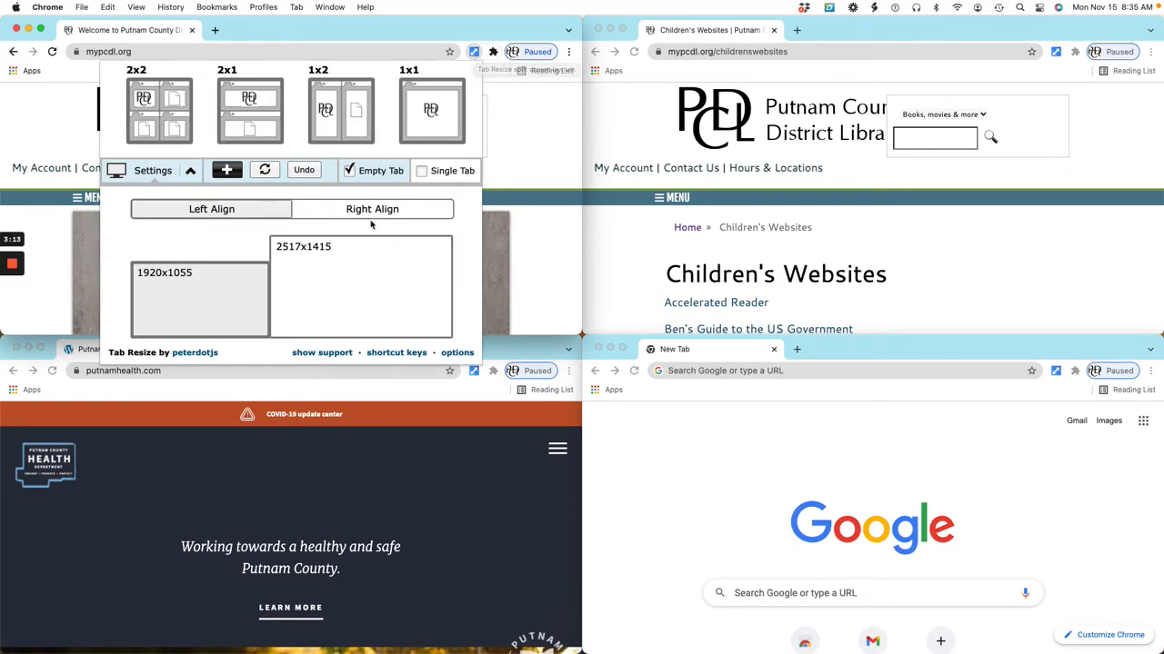
{"action": "left_click", "coordinate": [306, 172]}
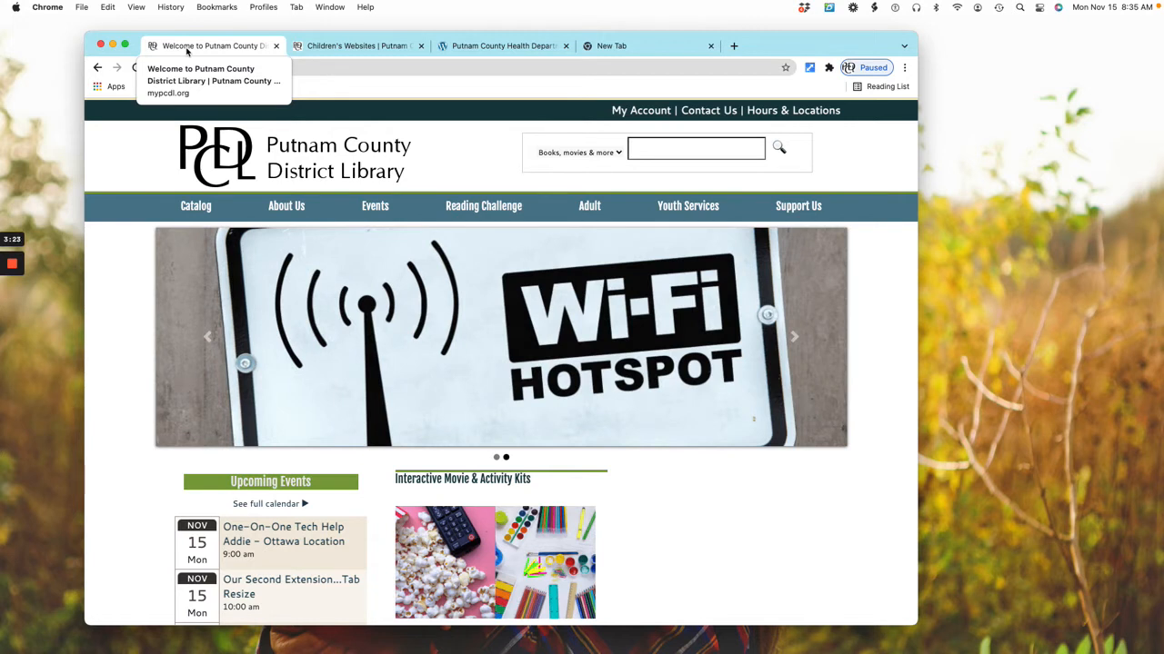
Starting from the library home page tab, stack the tabs in Tab Resize's 2x1 layout and undo the resize.
{"action": "left_click", "coordinate": [356, 48]}
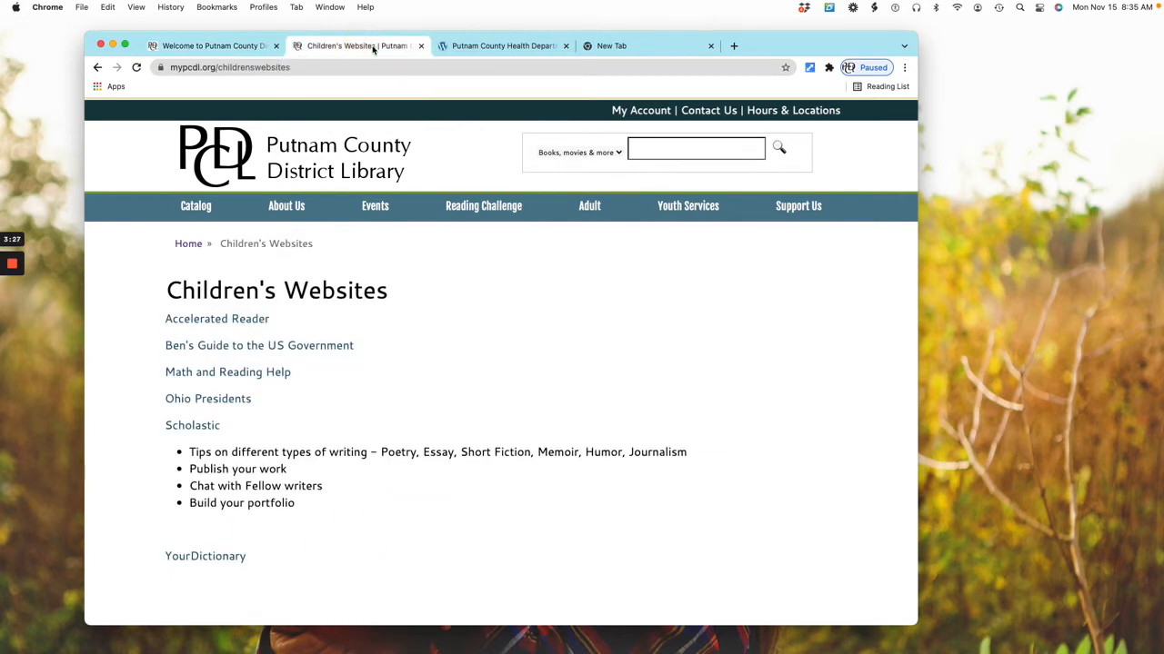
{"action": "left_click", "coordinate": [210, 50]}
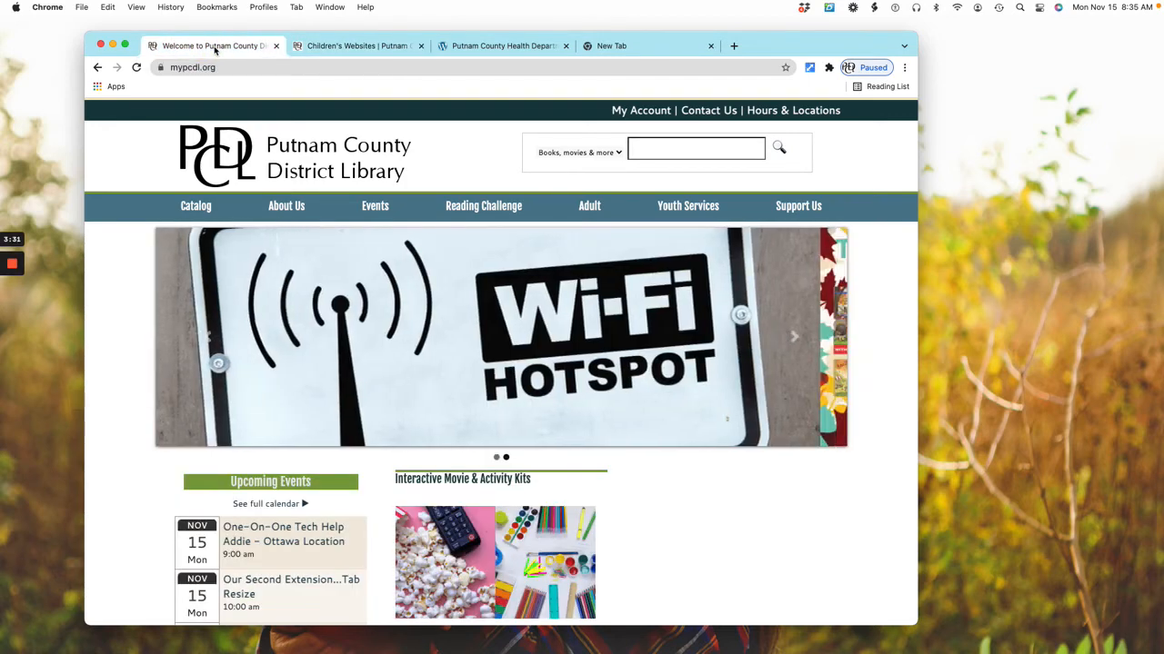
{"action": "left_click", "coordinate": [809, 68]}
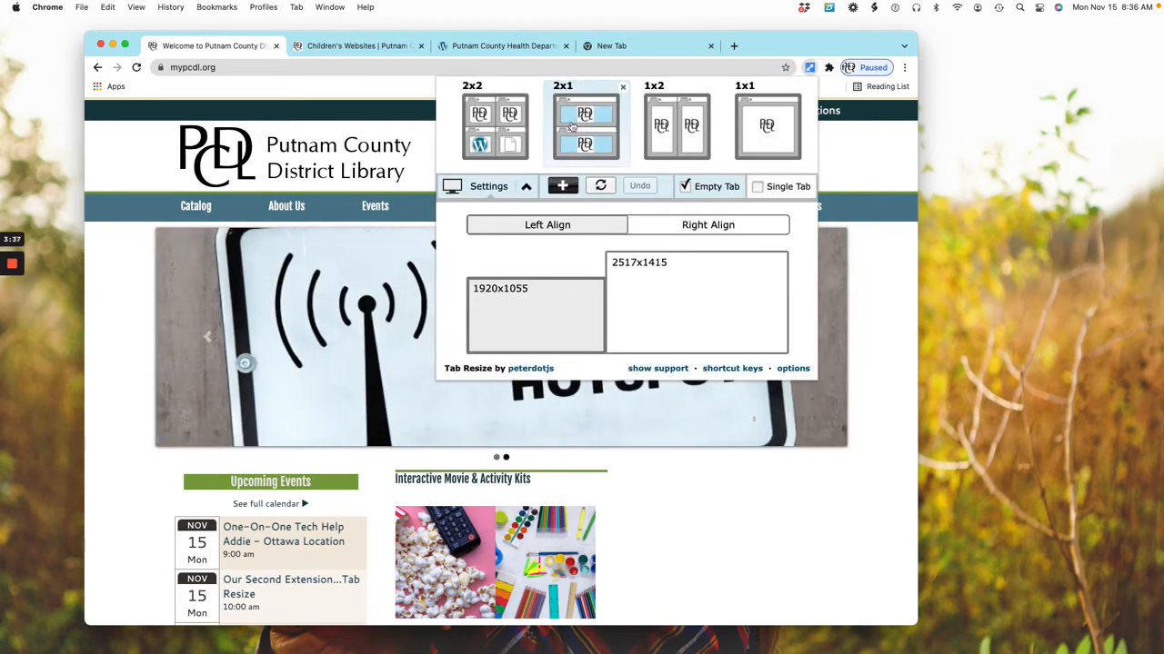
{"action": "left_click", "coordinate": [582, 123]}
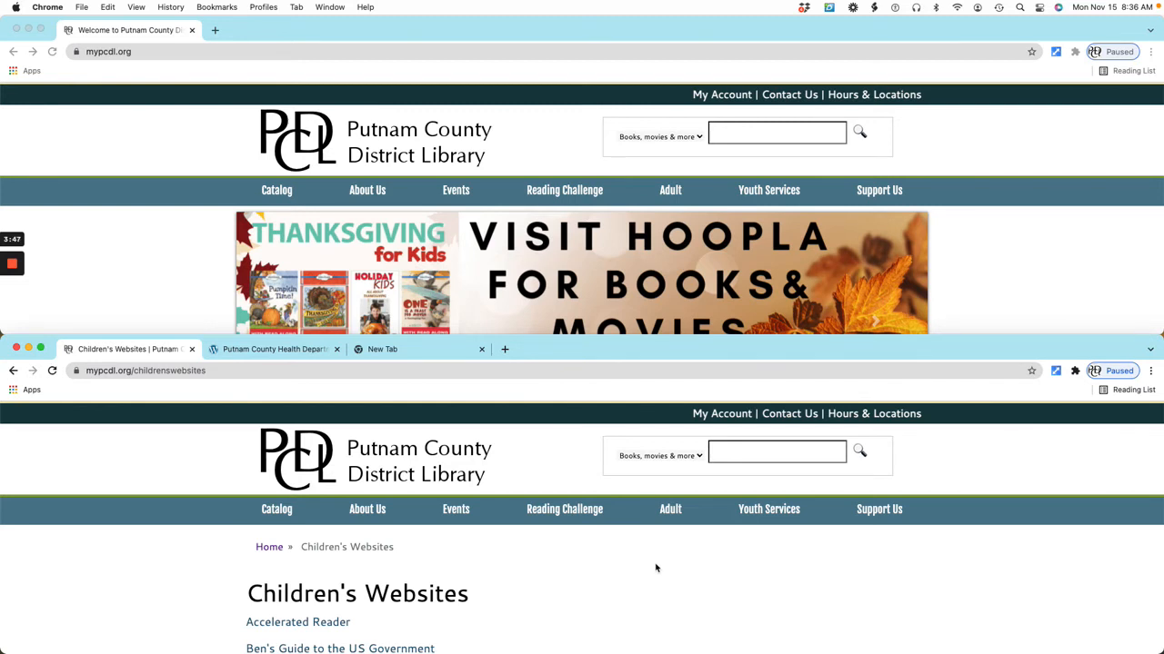
{"action": "left_click", "coordinate": [1055, 53]}
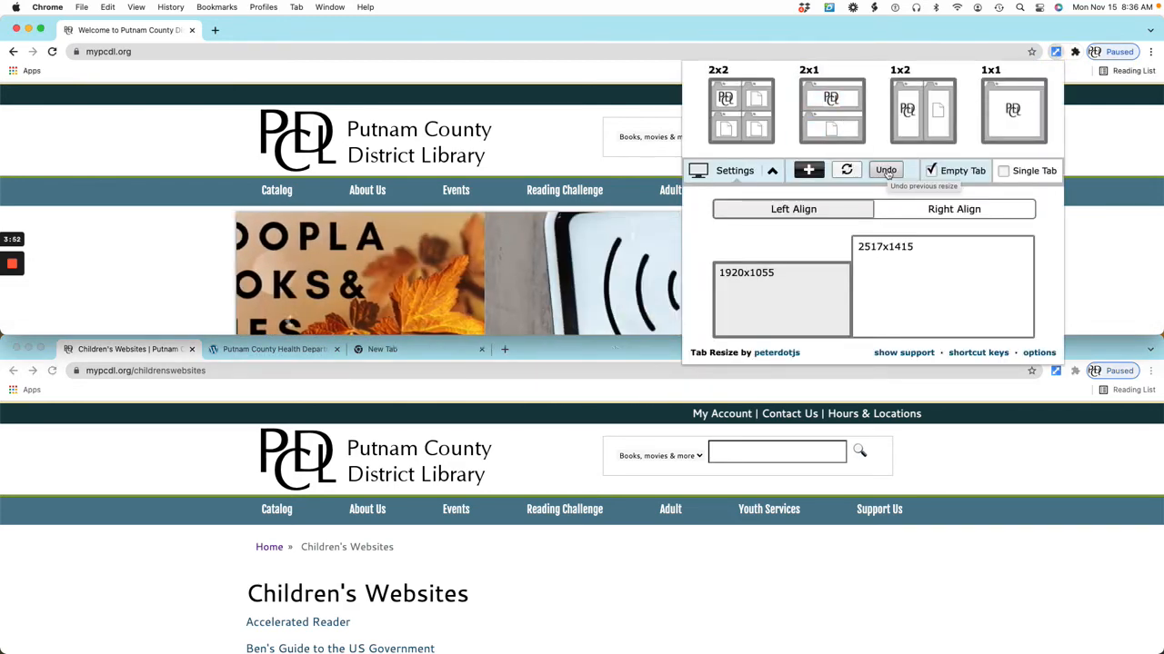
{"action": "left_click", "coordinate": [886, 171]}
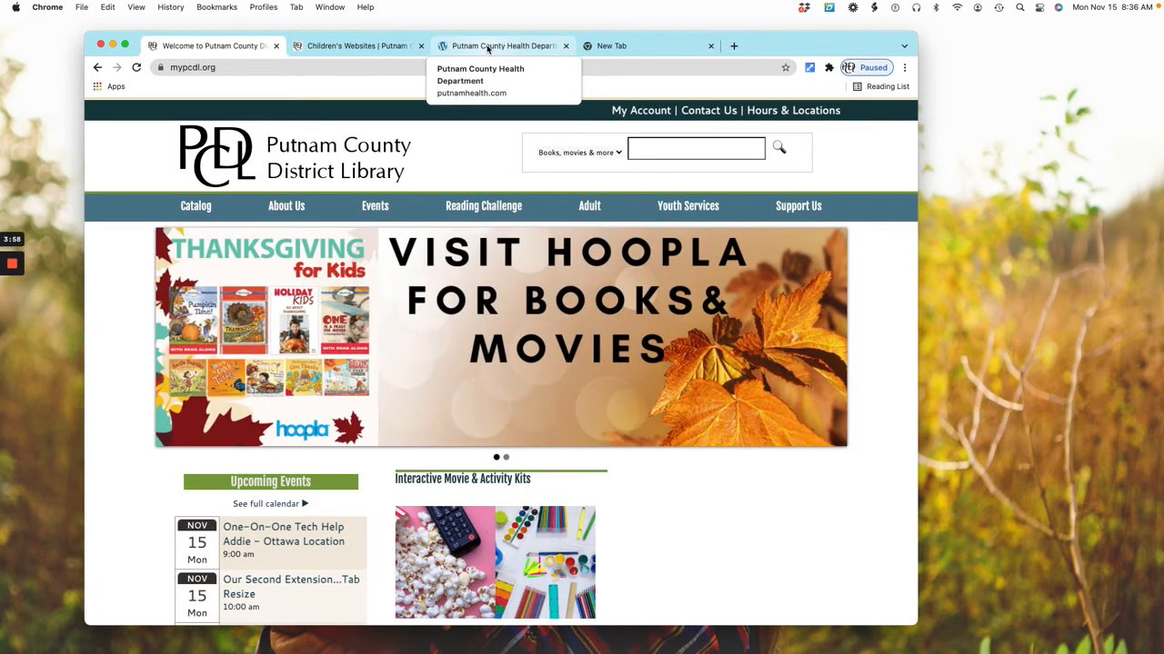
Apply the 2x2 layout from the Putnam County Health Department tab with Empty Tab enabled, and undo the resize.
{"action": "left_click", "coordinate": [488, 49]}
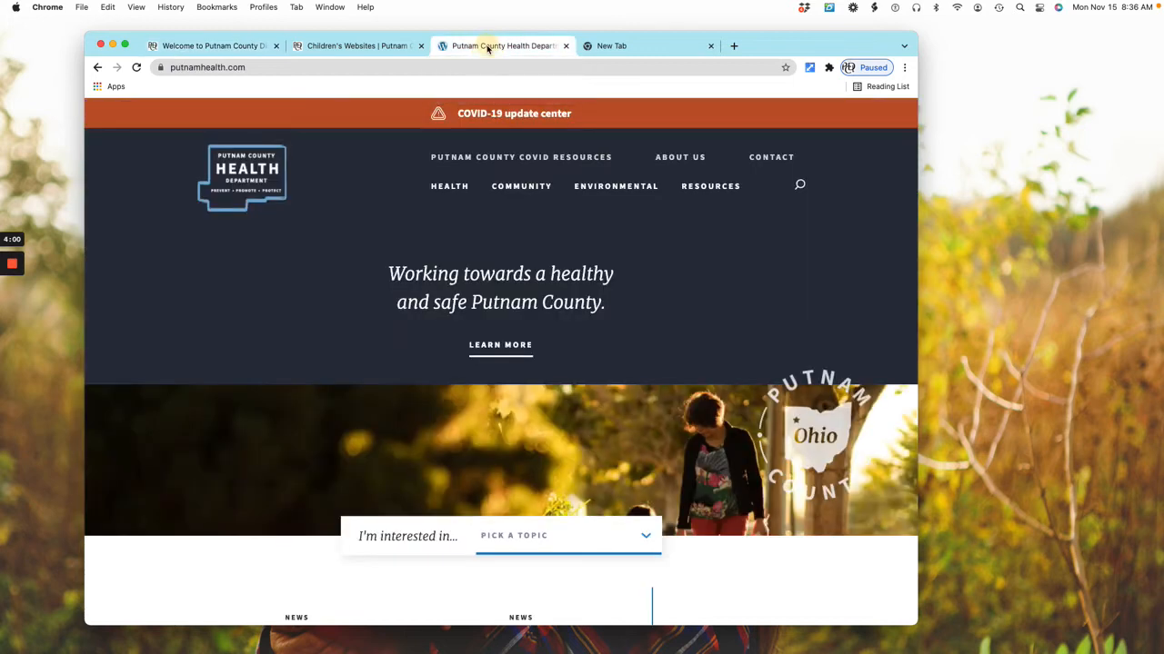
{"action": "left_click", "coordinate": [810, 68]}
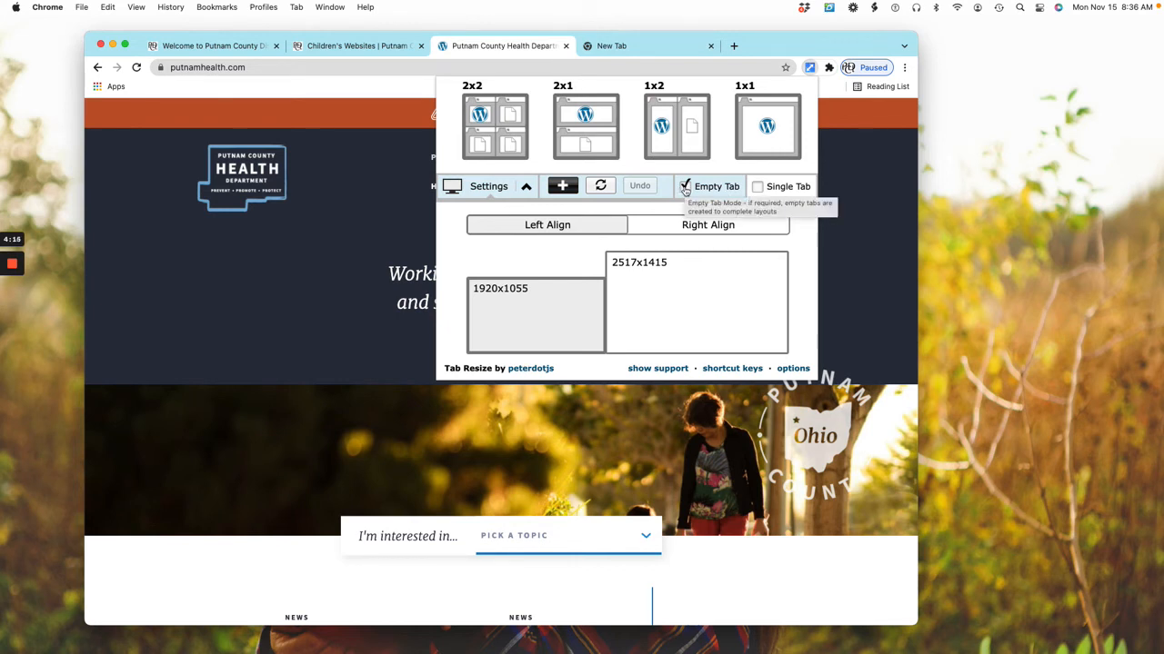
{"action": "left_click", "coordinate": [507, 128]}
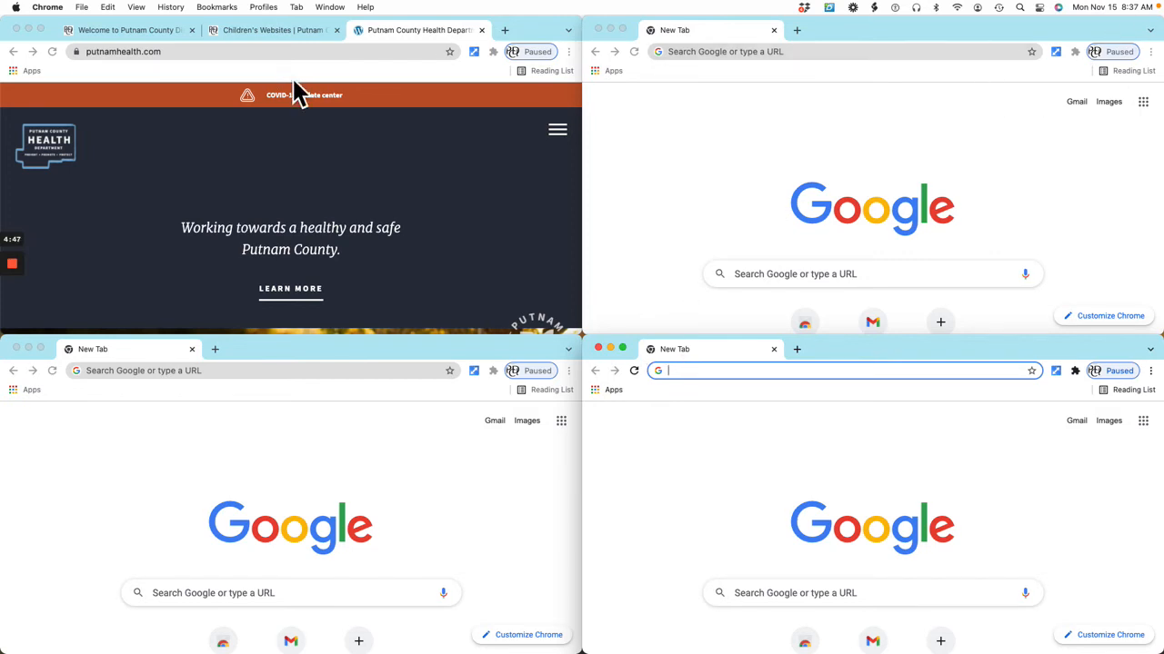
{"action": "left_click", "coordinate": [473, 52]}
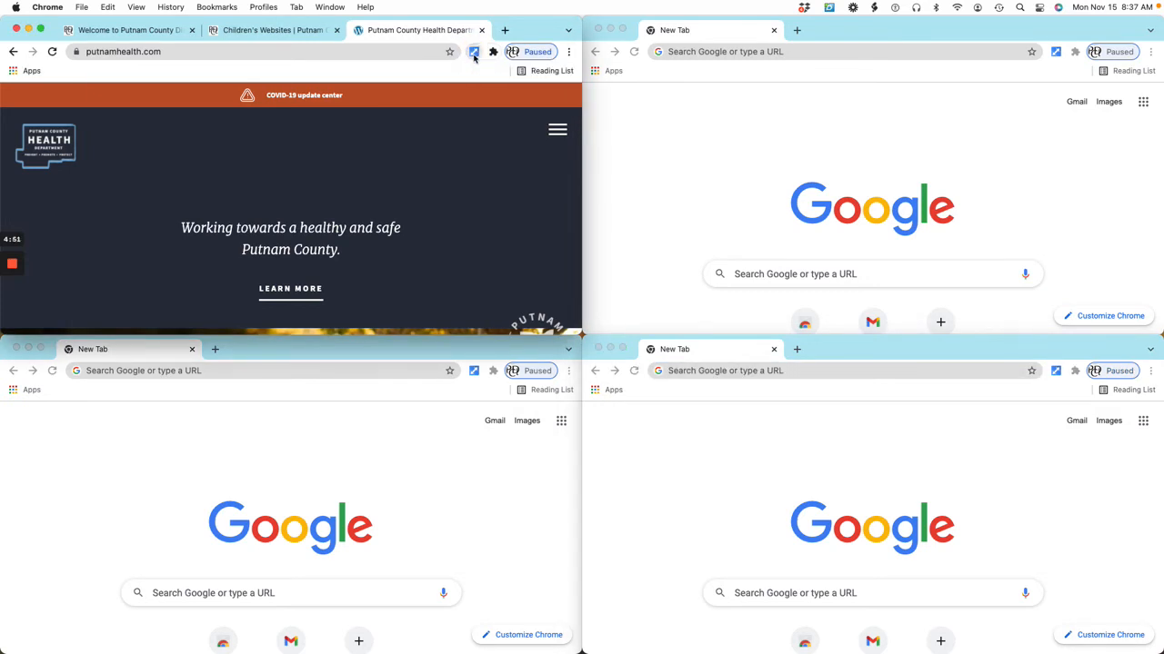
{"action": "left_click", "coordinate": [473, 53]}
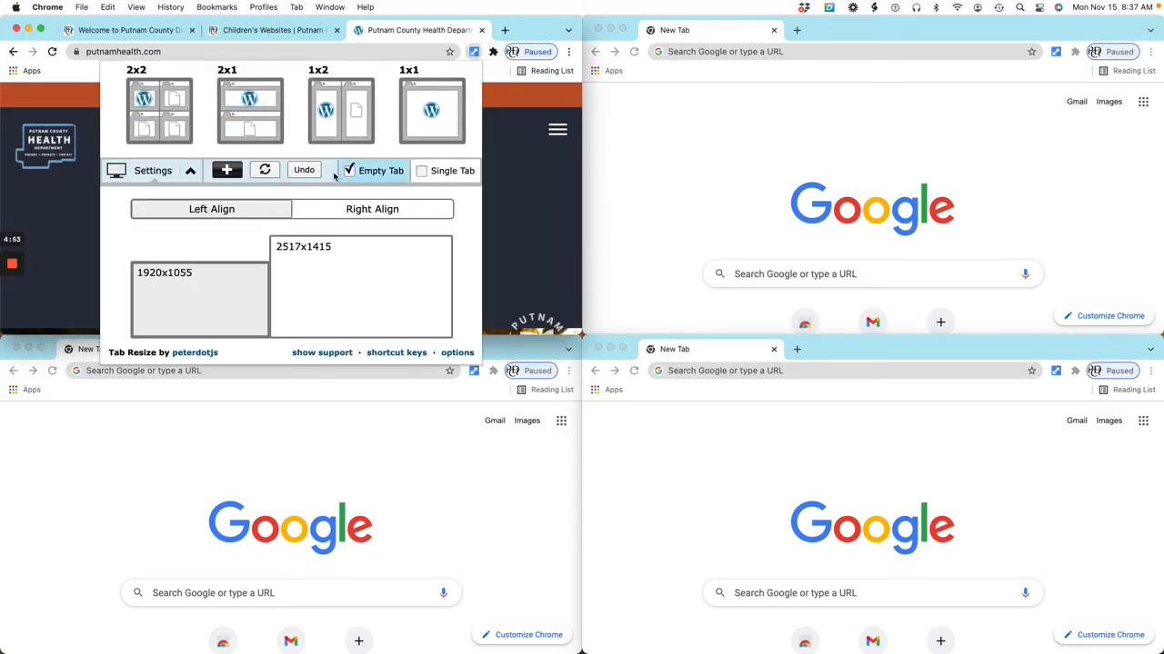
{"action": "left_click", "coordinate": [303, 171]}
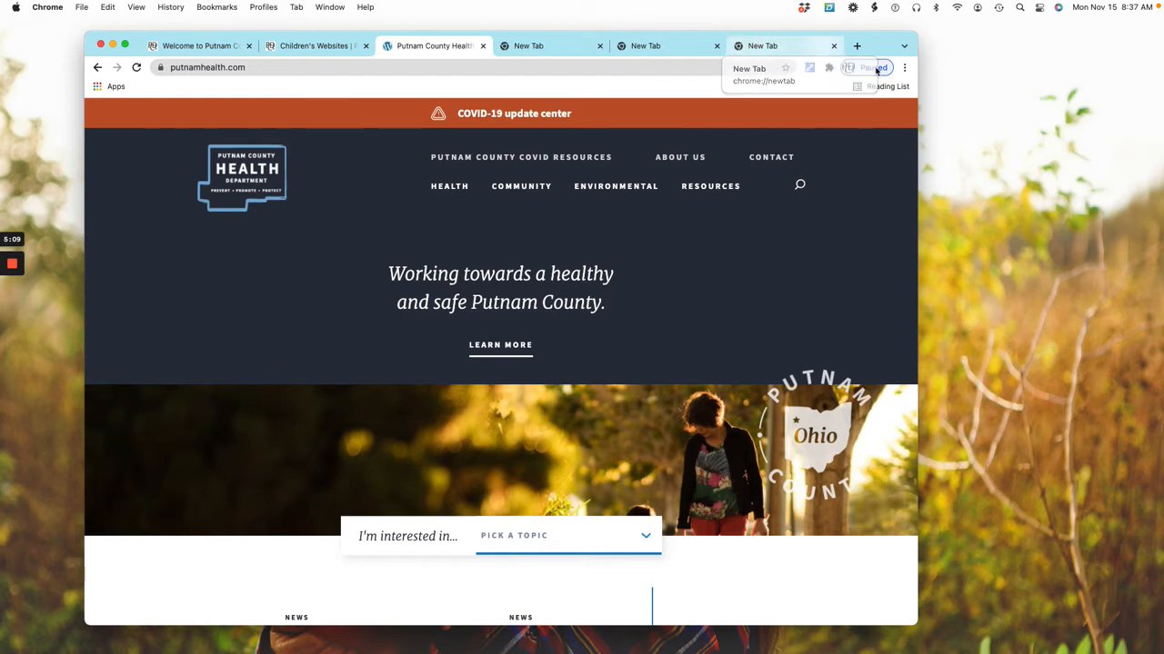
Open Tab Resize's keyboard shortcut settings page.
{"action": "left_click", "coordinate": [809, 67]}
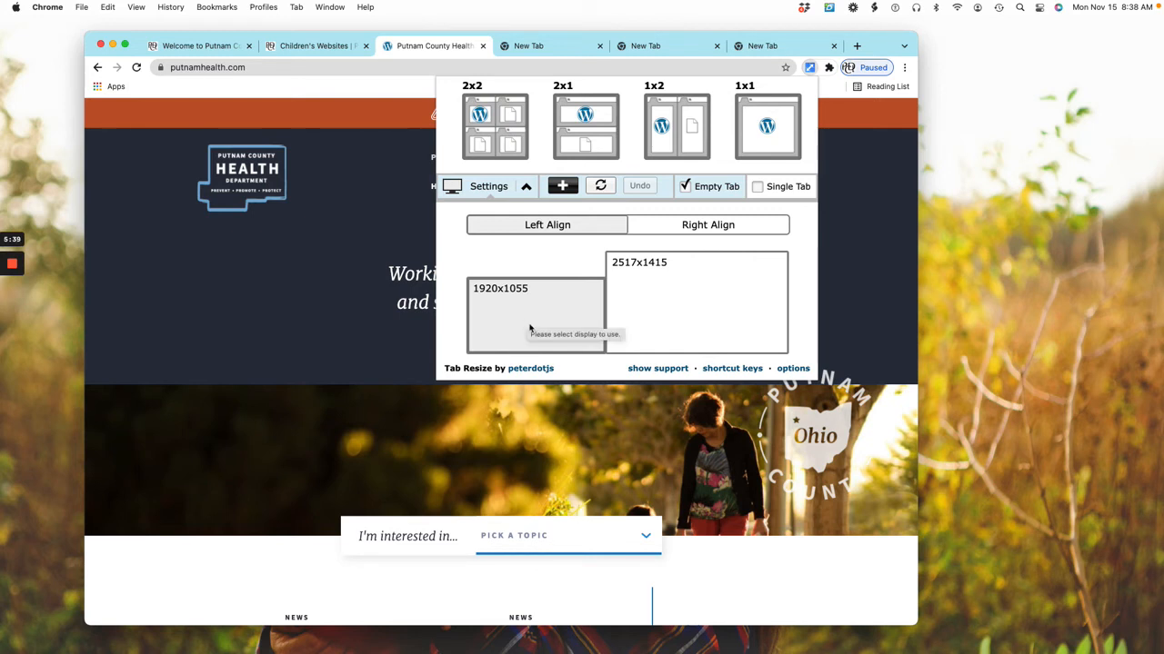
{"action": "left_click", "coordinate": [741, 370]}
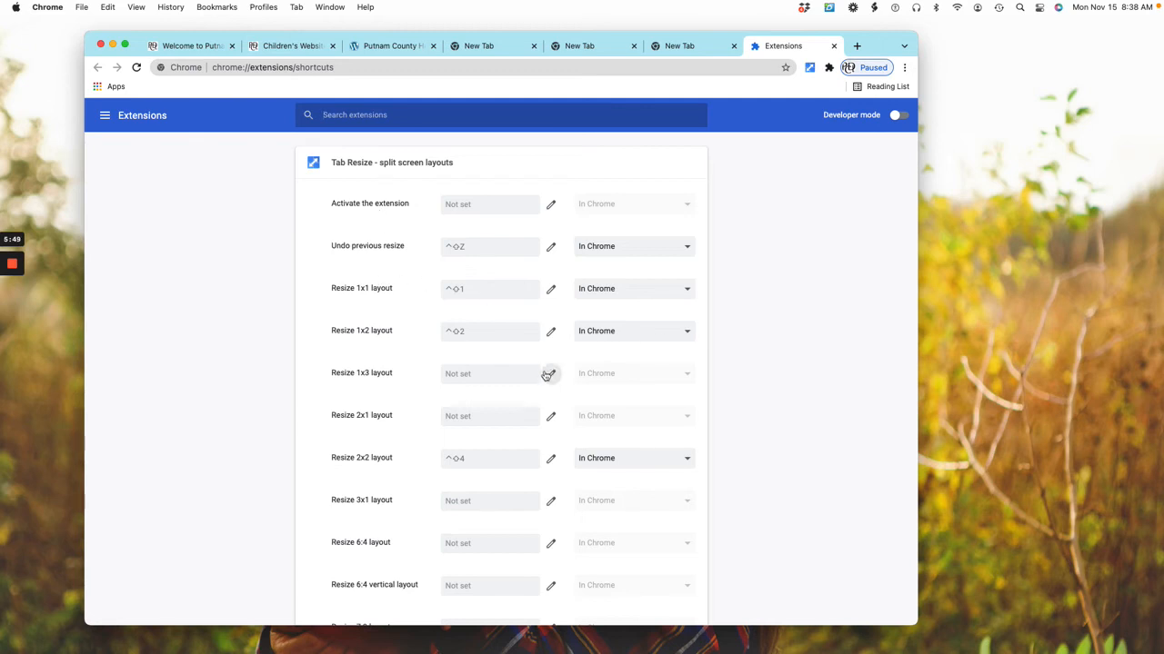
Open Tab Resize's options page and review its tips, contact information and change log.
{"action": "left_click", "coordinate": [809, 67]}
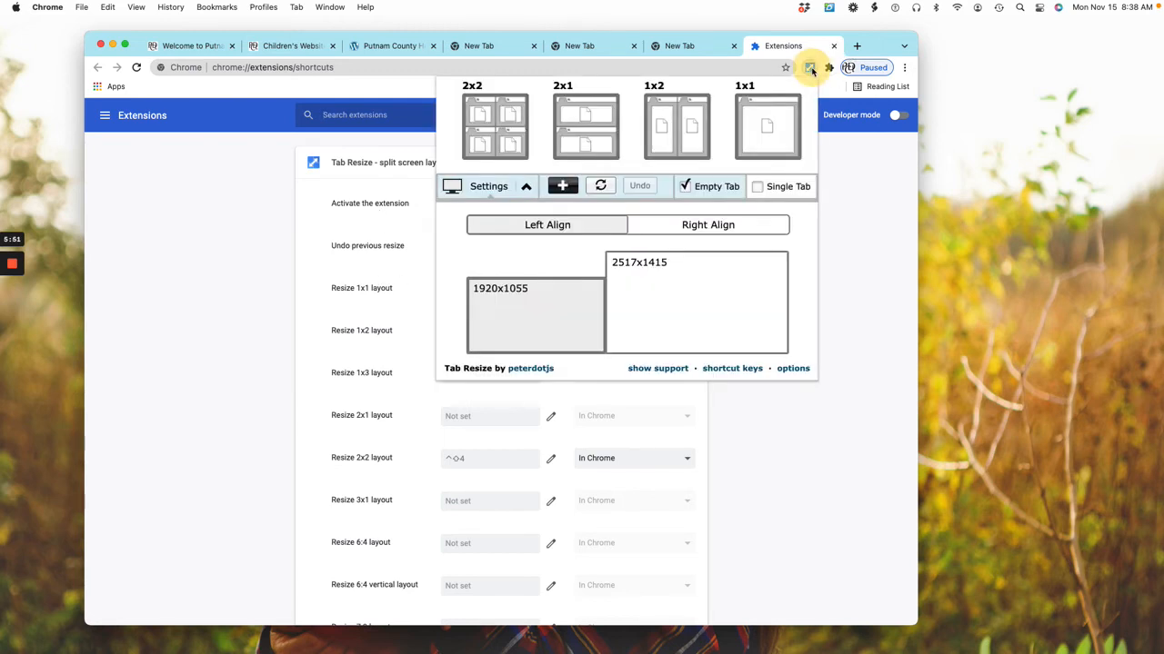
{"action": "left_click", "coordinate": [793, 368]}
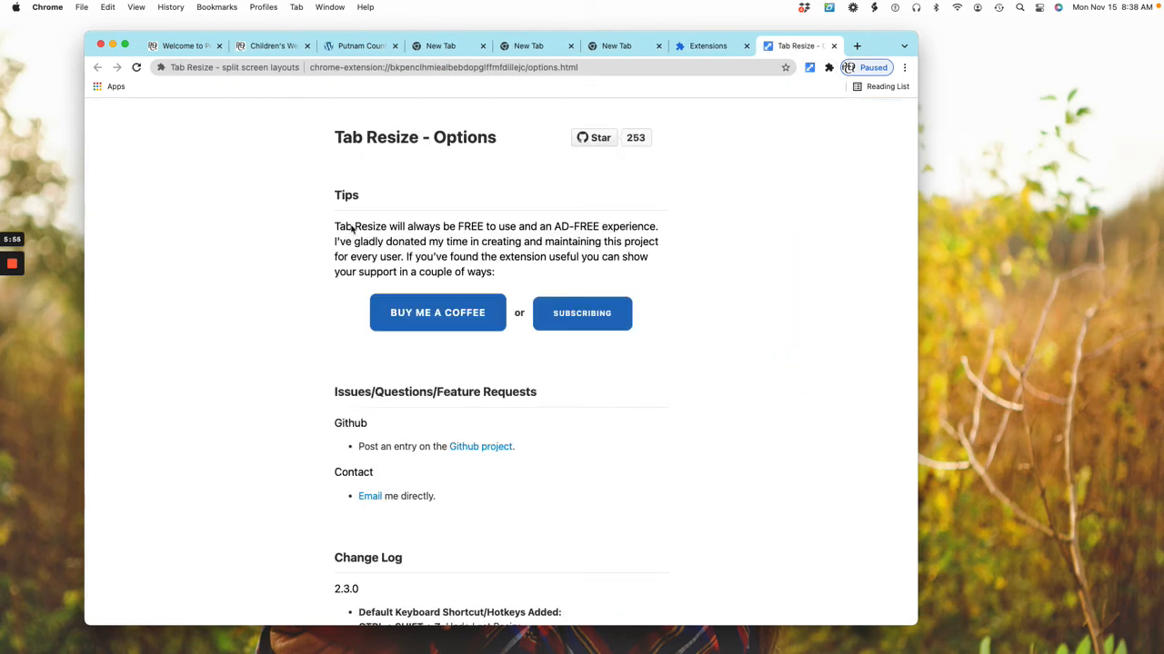
{"action": "scroll", "coordinate": [627, 379], "scroll_direction": "down", "scroll_amount": 2}
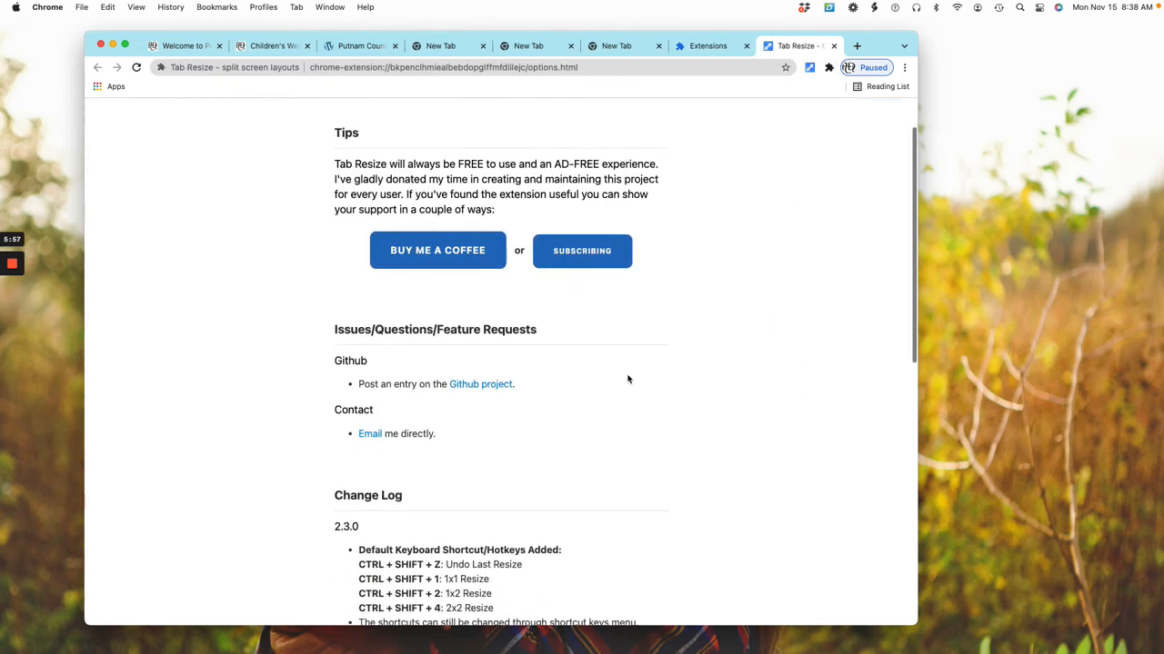
{"action": "scroll", "coordinate": [627, 379], "scroll_direction": "down", "scroll_amount": 1}
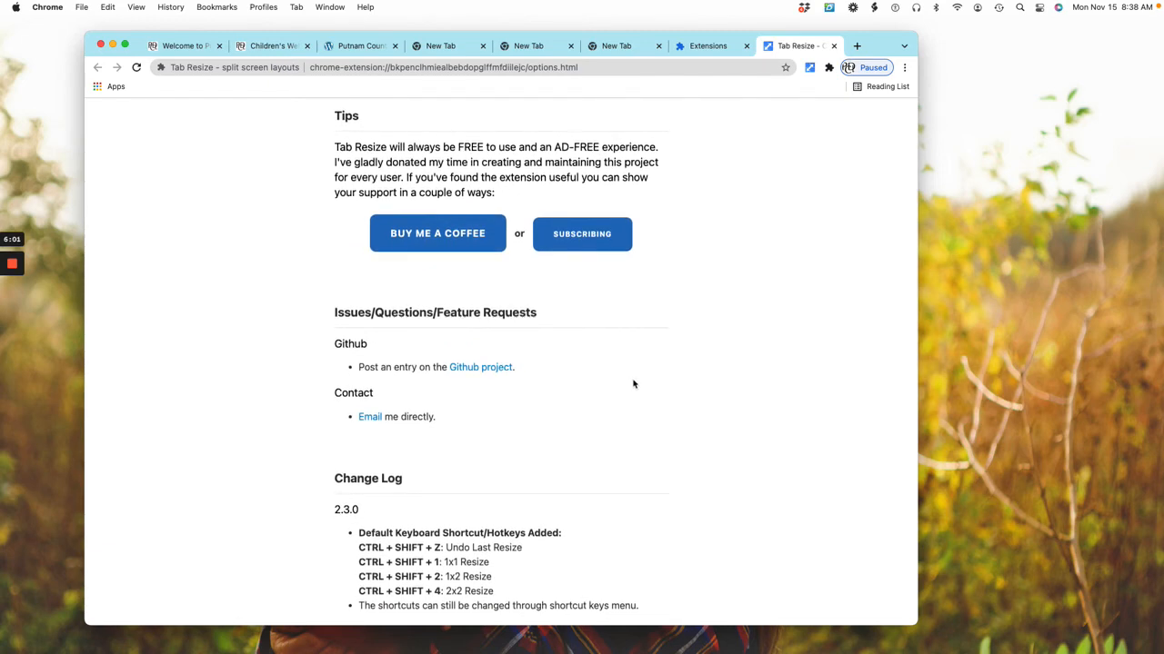
{"action": "scroll", "coordinate": [634, 384], "scroll_direction": "down", "scroll_amount": 10}
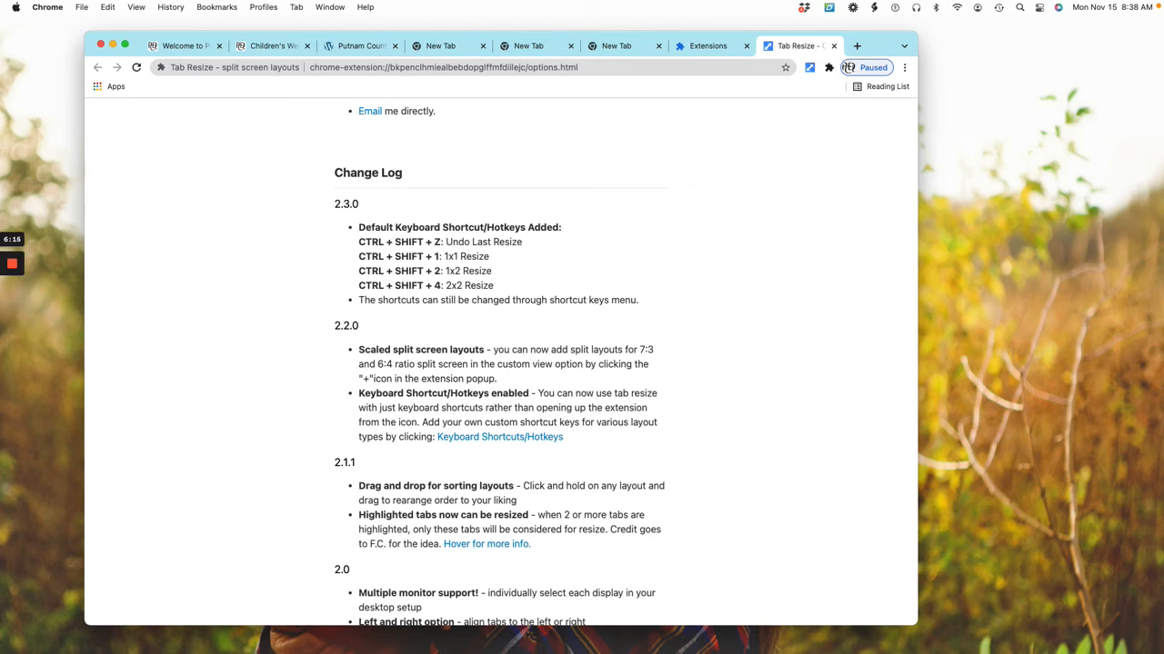
Place the screenshots of the Tab Resize popup and the Tab Resize 2.3.0 Updates notice over the browser window.
{"action": "left_click_drag", "start_coordinate": [1162, 11], "coordinate": [623, 105]}
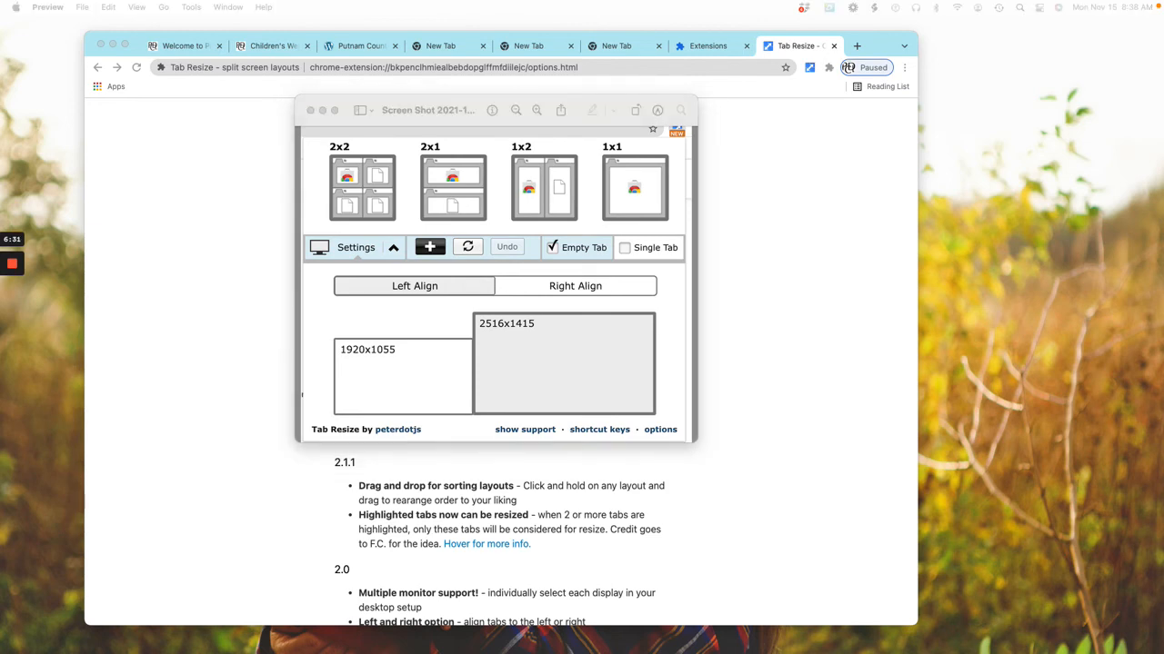
{"action": "left_click_drag", "start_coordinate": [1163, 160], "coordinate": [725, 123]}
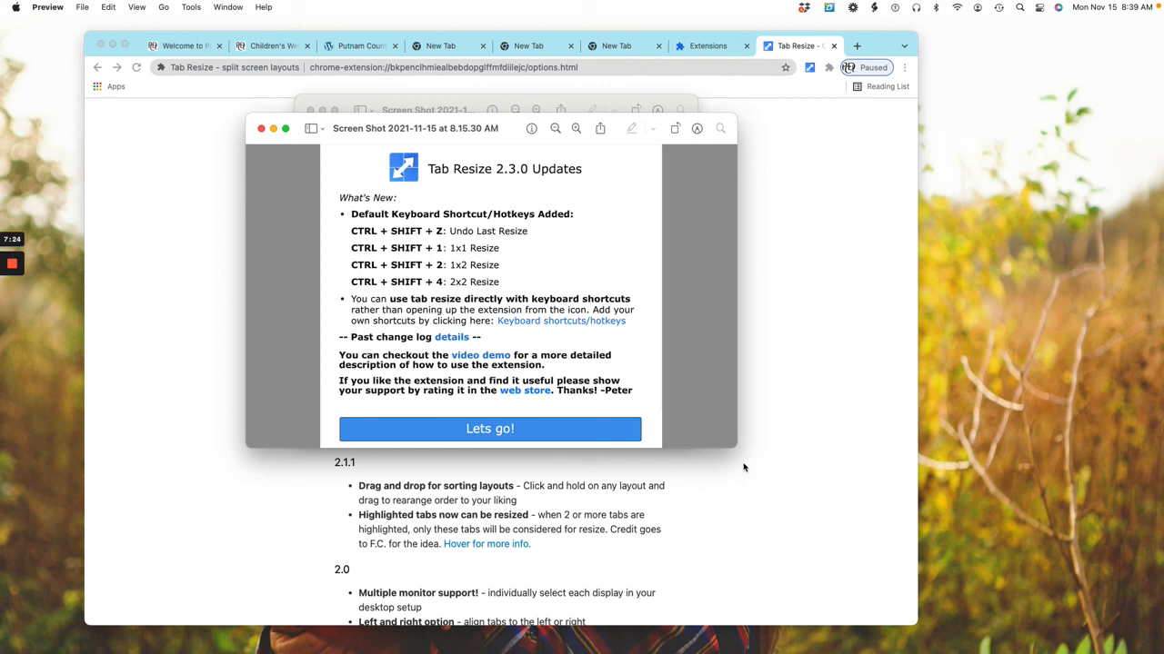
{"action": "mouse_move", "coordinate": [12, 268]}
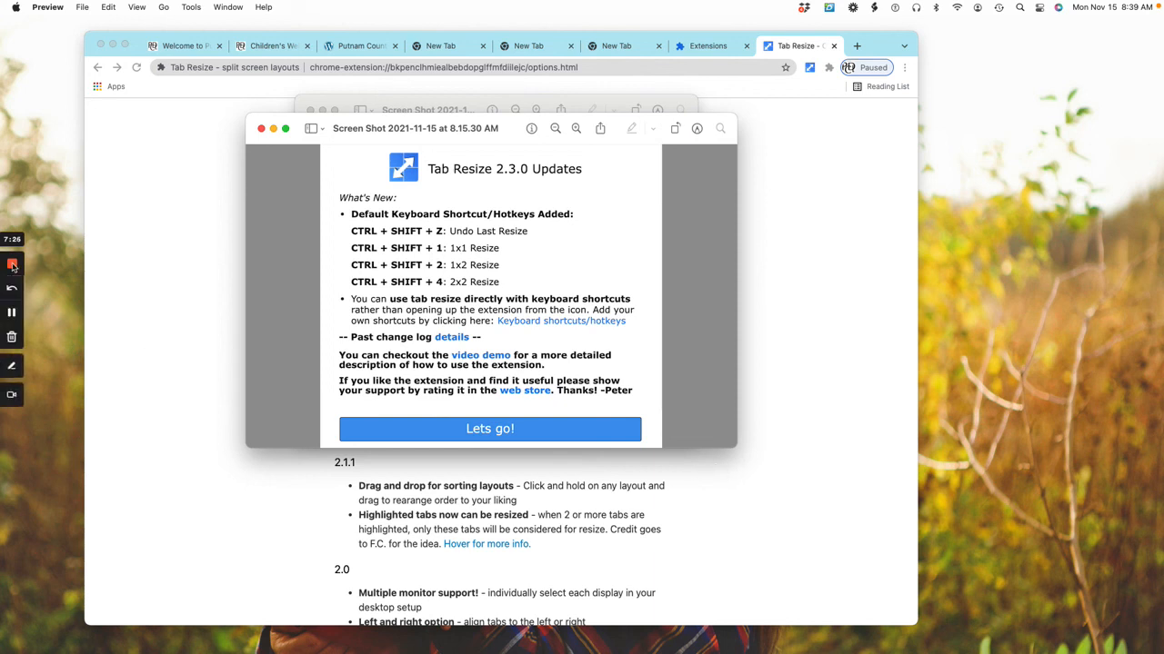